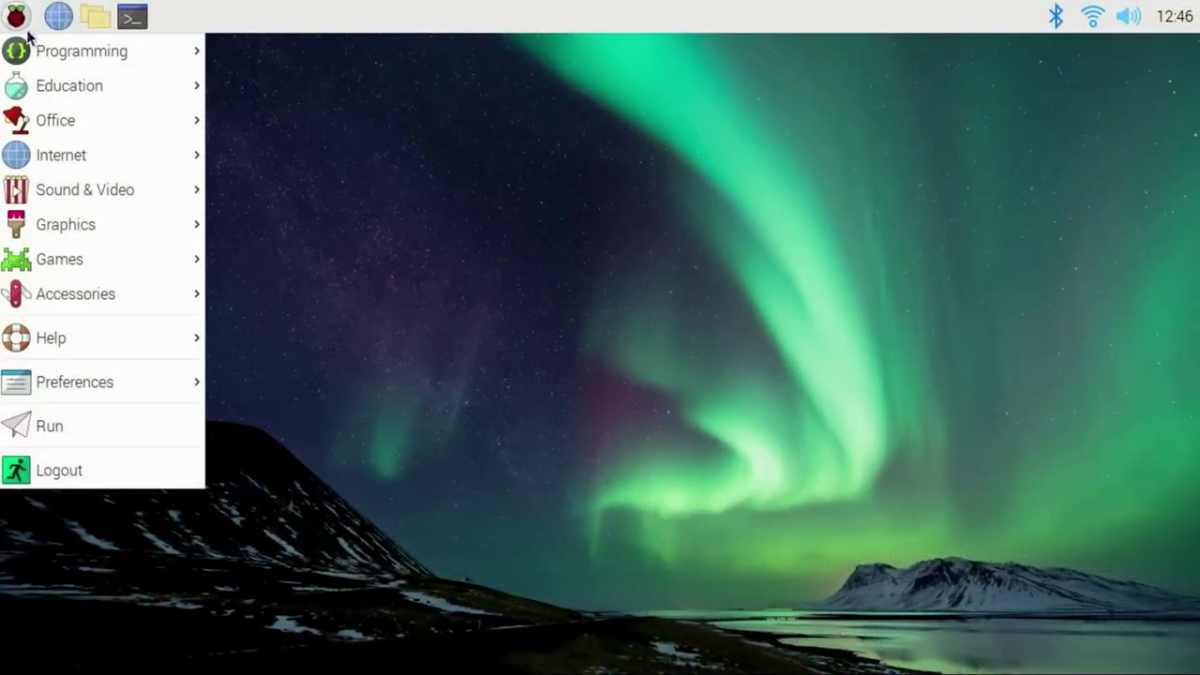
Run ledtest.py again in Thonny so the Shell logs a second run
mouse_move(37, 61)
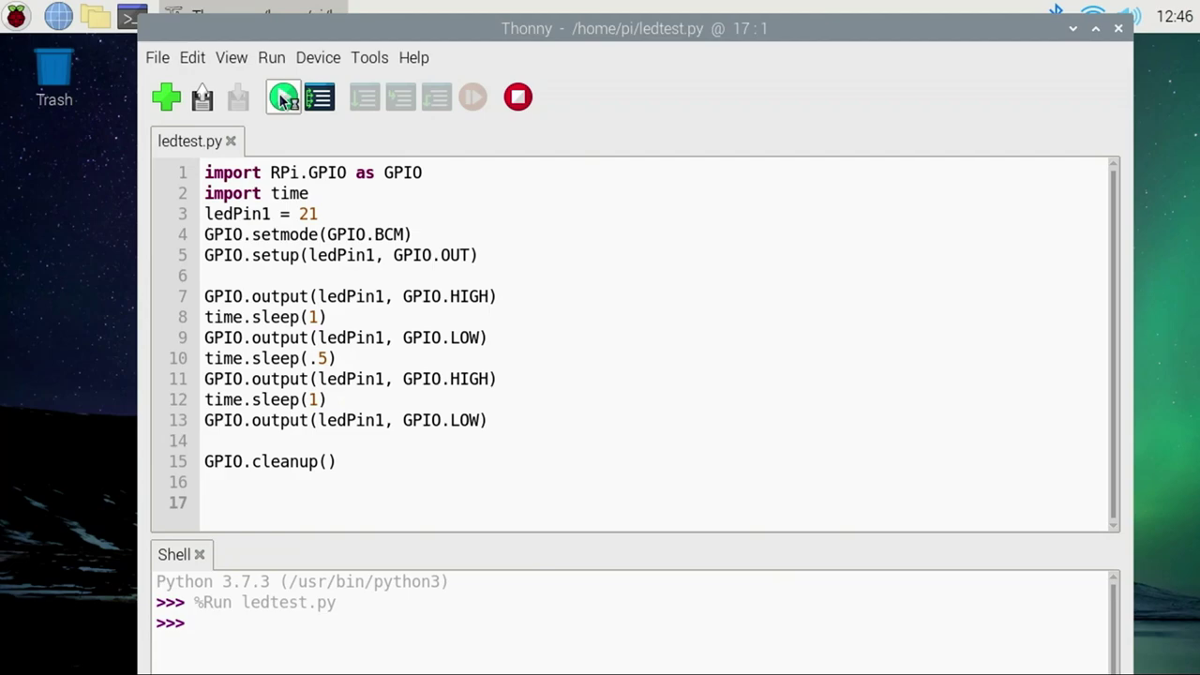
left_click(285, 98)
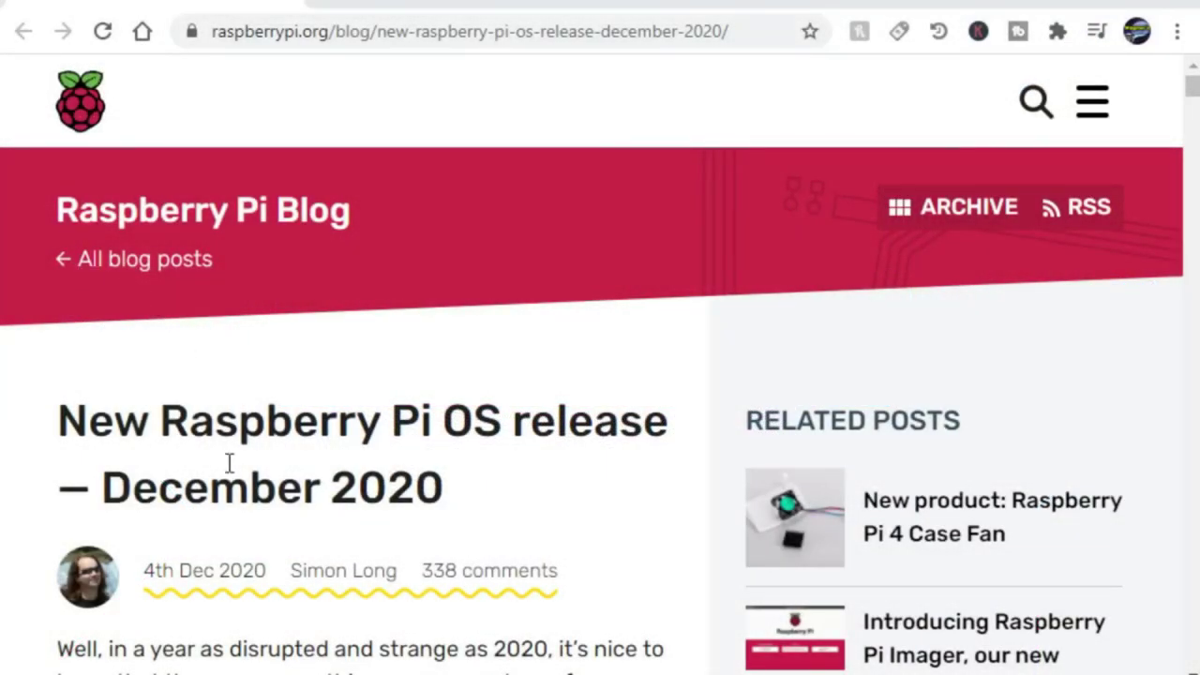
Scroll the release post past the Chromium, PulseAudio and Printing sections to 'How do I get it?'
scroll(542, 479, "down", 3)
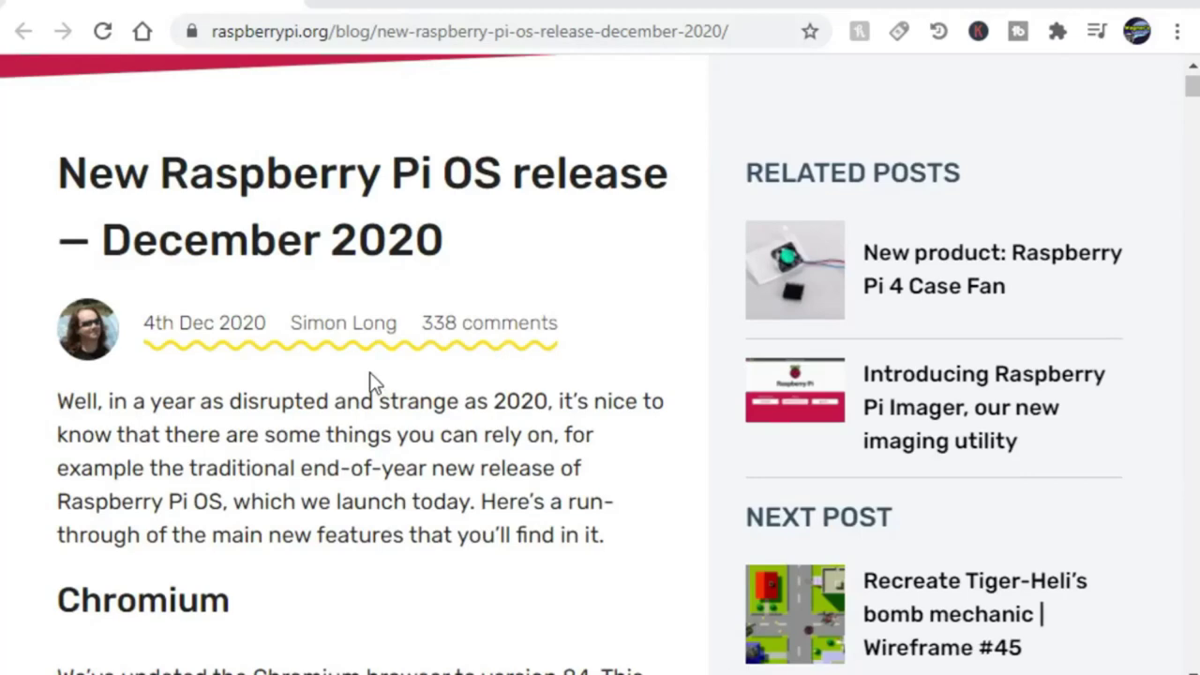
scroll(490, 445, "down", 5)
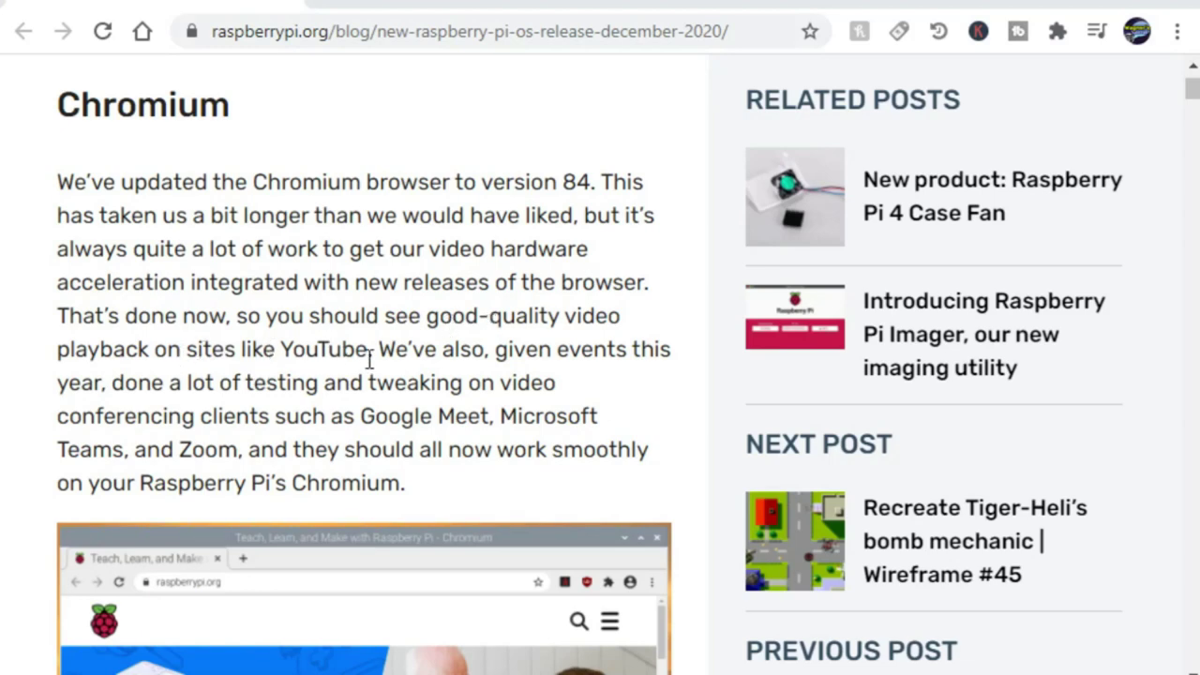
scroll(532, 371, "down", 10)
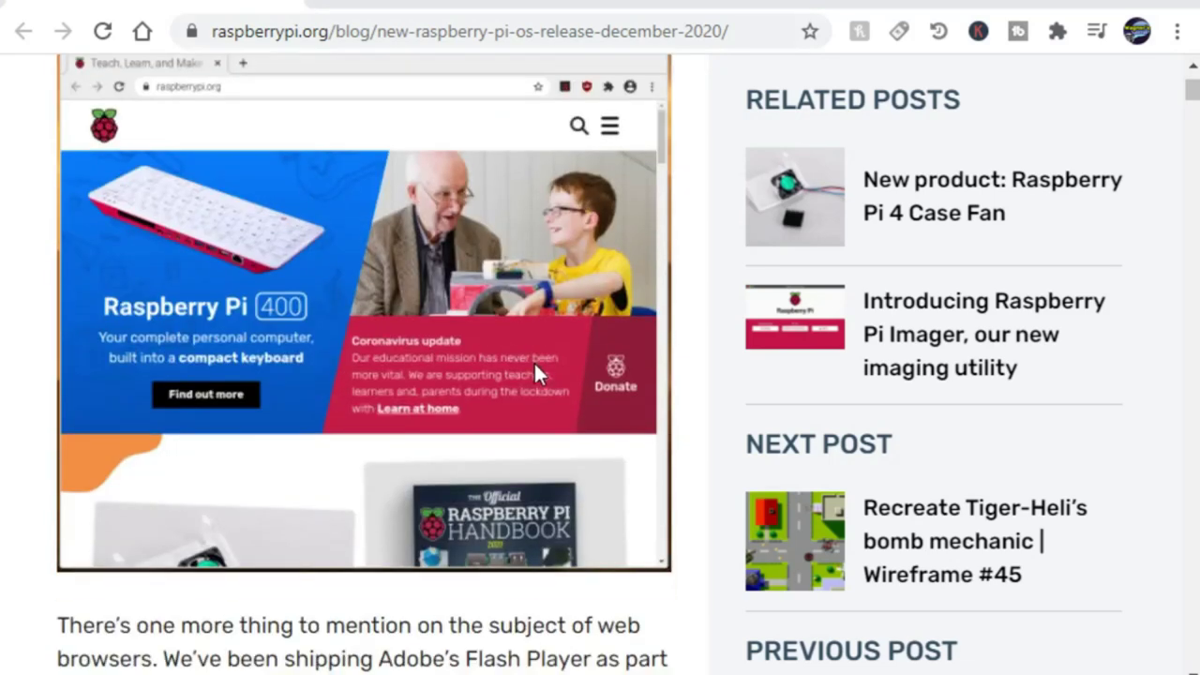
scroll(534, 364, "down", 3)
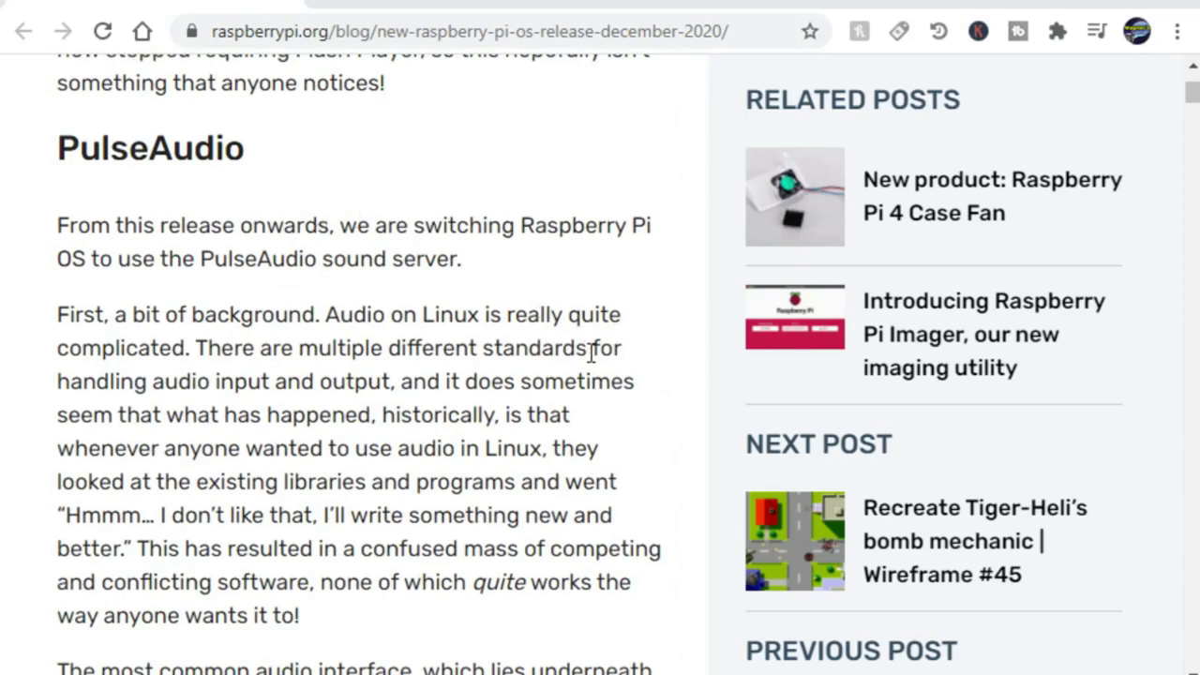
scroll(591, 352, "down", 14)
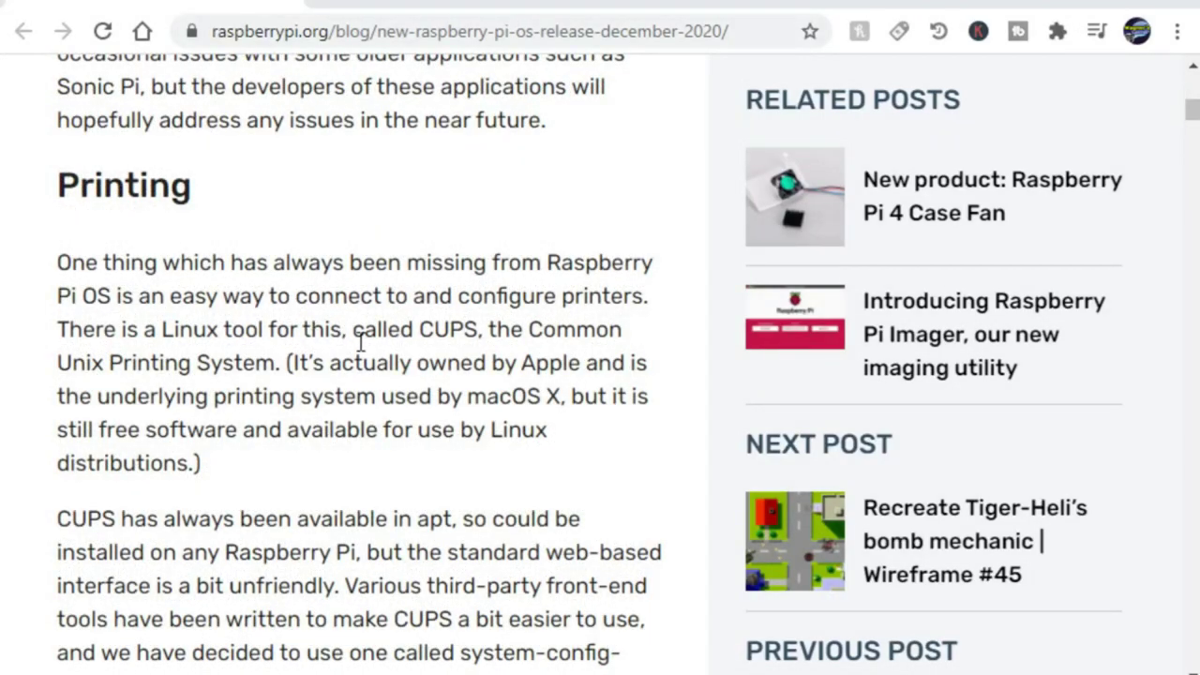
scroll(437, 353, "down", 2)
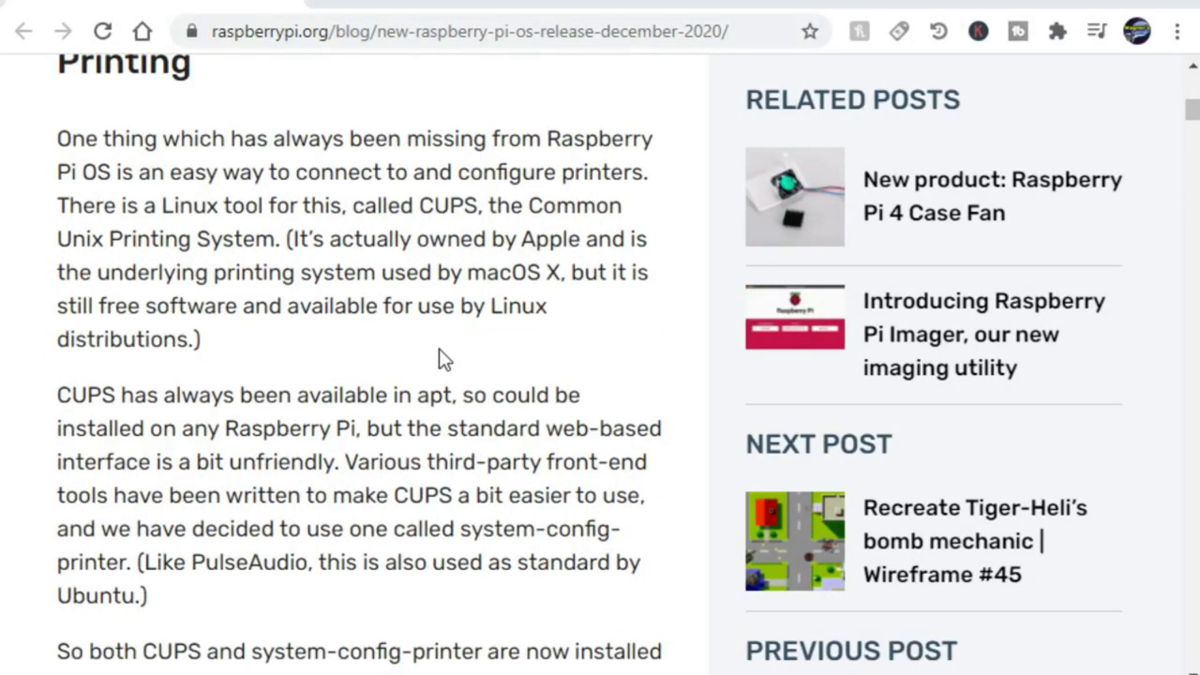
scroll(411, 357, "down", 1)
scroll(412, 356, "down", 6)
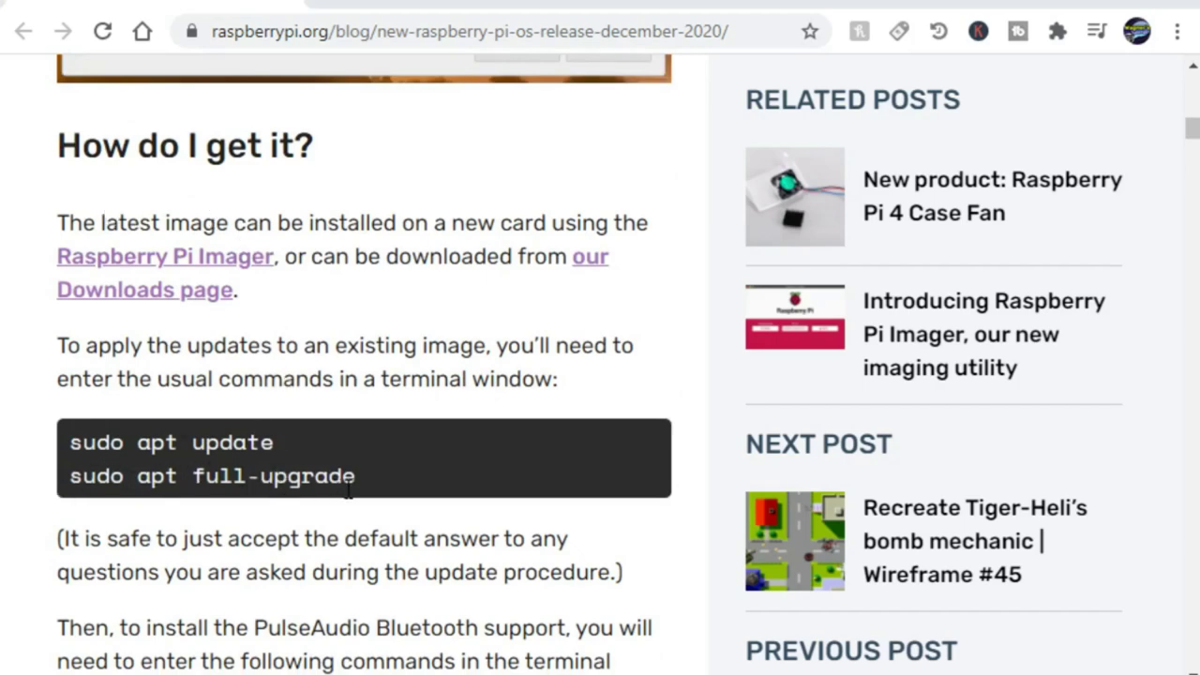
Scroll down the raspberrypi.org/software page introducing Raspberry Pi OS
scroll(413, 493, "down", 4)
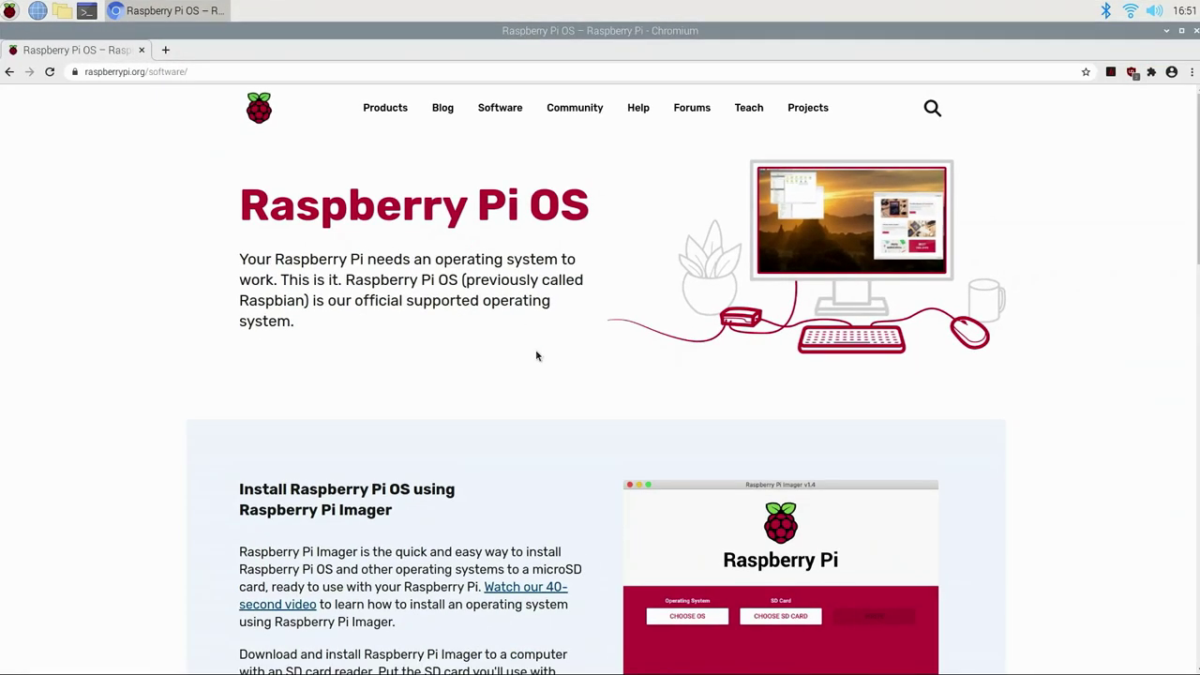
Copy the 'sudo apt install rpi-imager' command and move the new terminal window to the screen centre
scroll(663, 452, "down", 5)
scroll(561, 399, "down", 3)
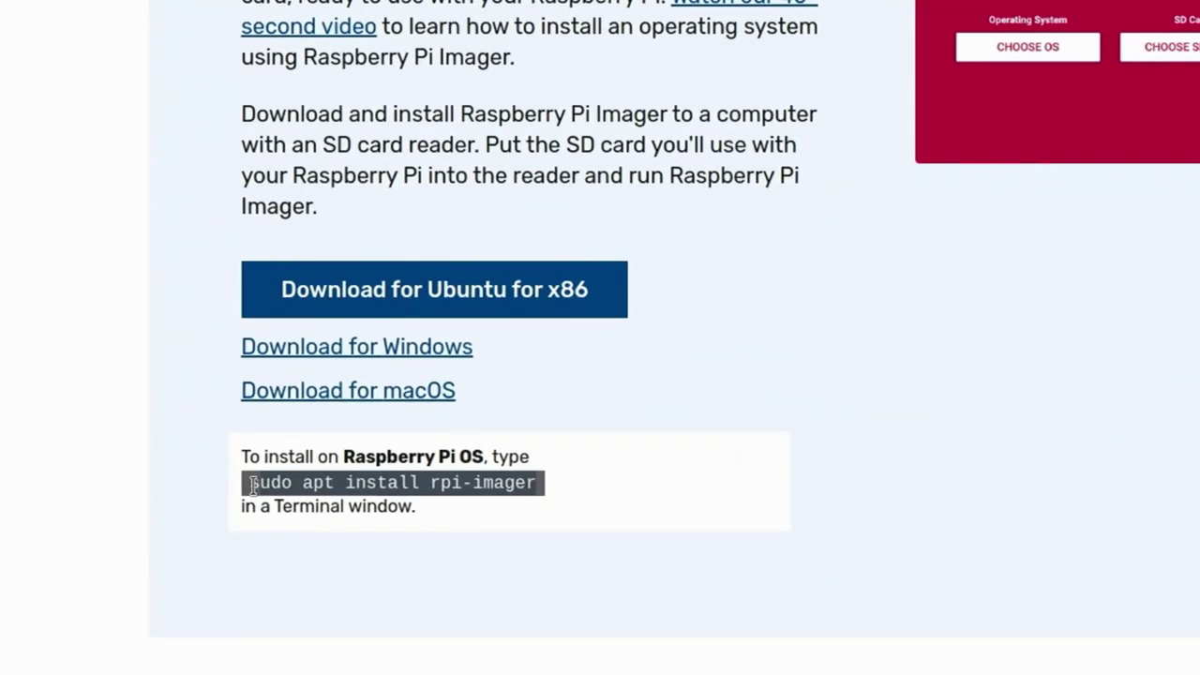
left_click_drag(253, 485, 516, 482)
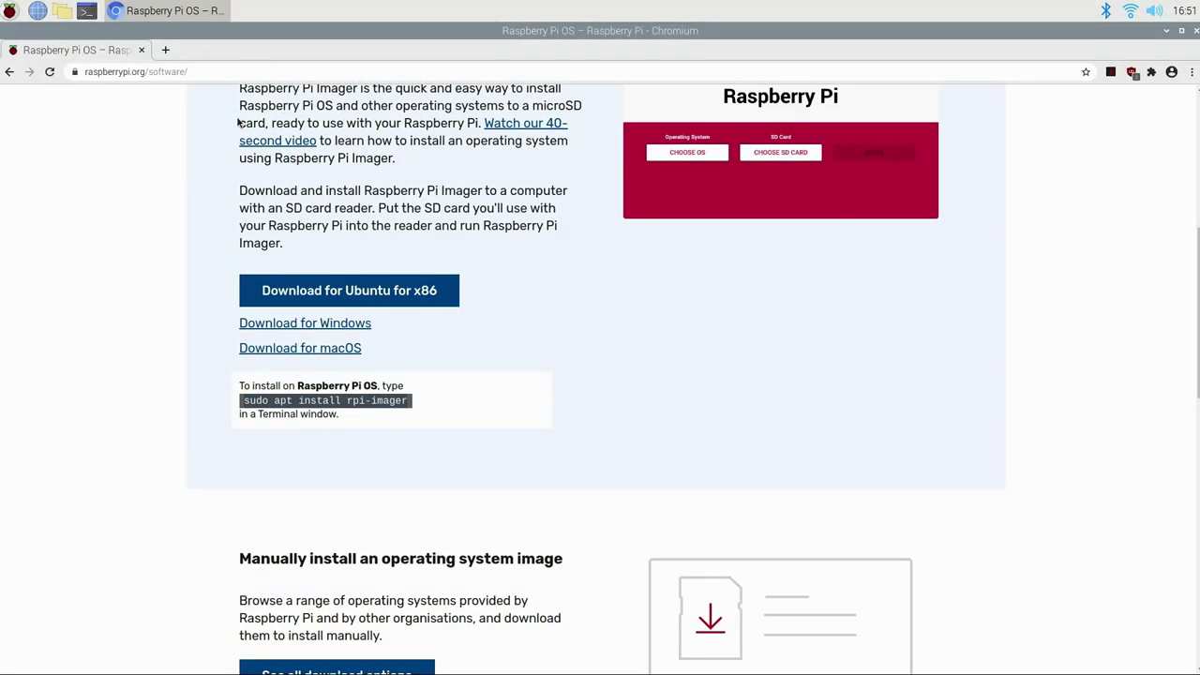
left_click_drag(272, 36, 764, 126)
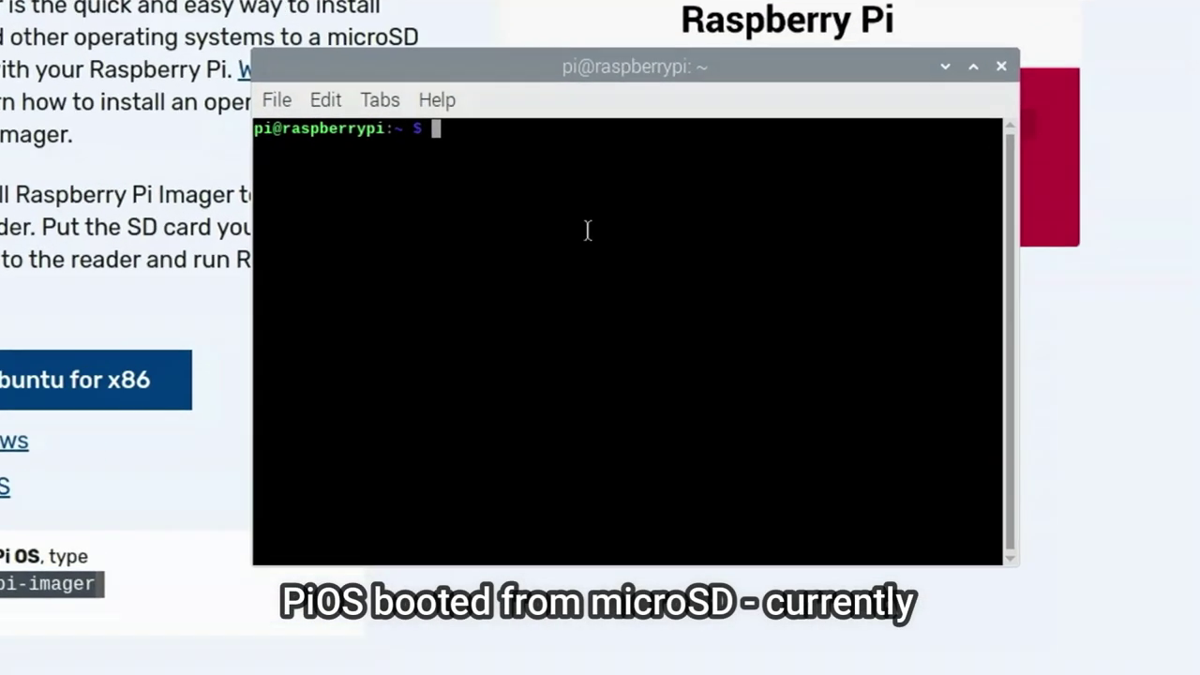
Paste and run 'sudo apt install rpi-imager', answering y to install rpi-imager 1.4 and its Qt dependencies
right_click(682, 207)
left_click(632, 386)
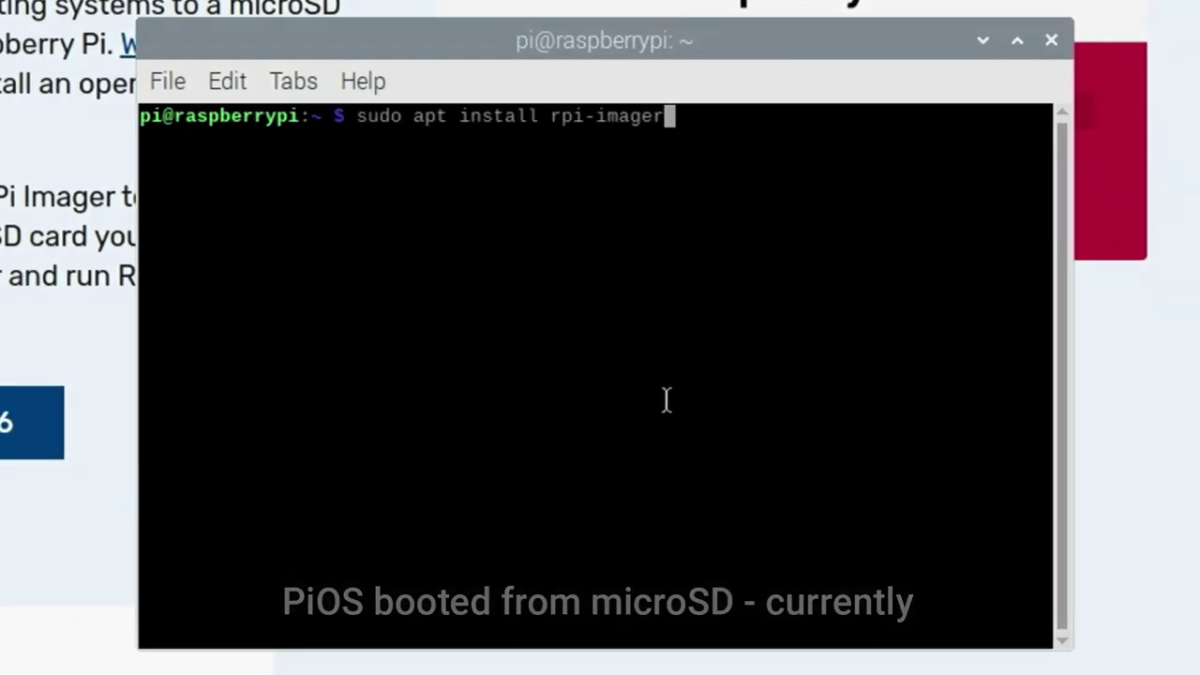
key("Return")
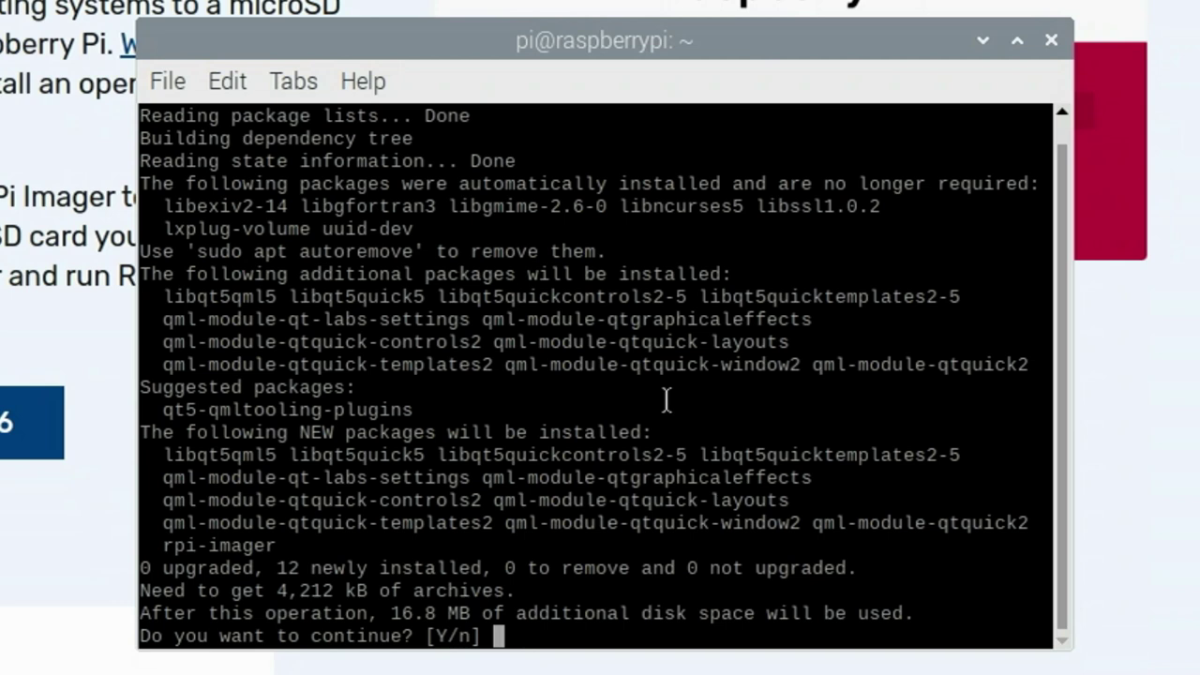
type("y")
key("Return")
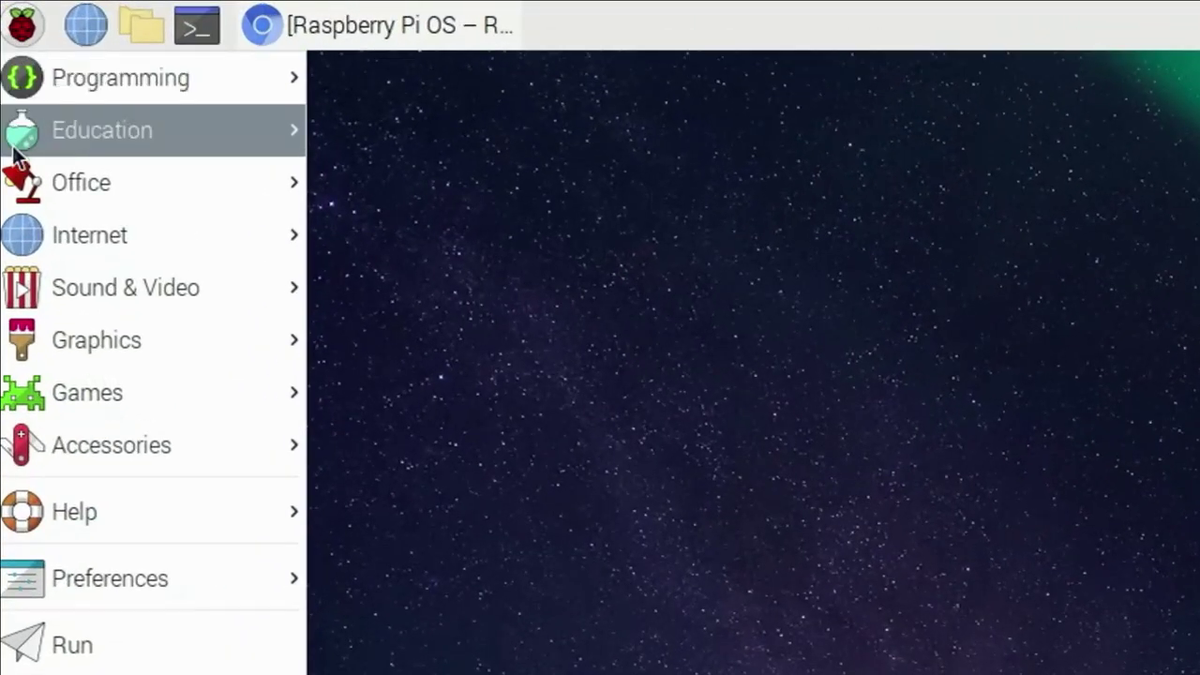
Launch Raspberry Pi Imager and browse the Raspberry Pi OS (other) variants in the OS list
mouse_move(75, 436)
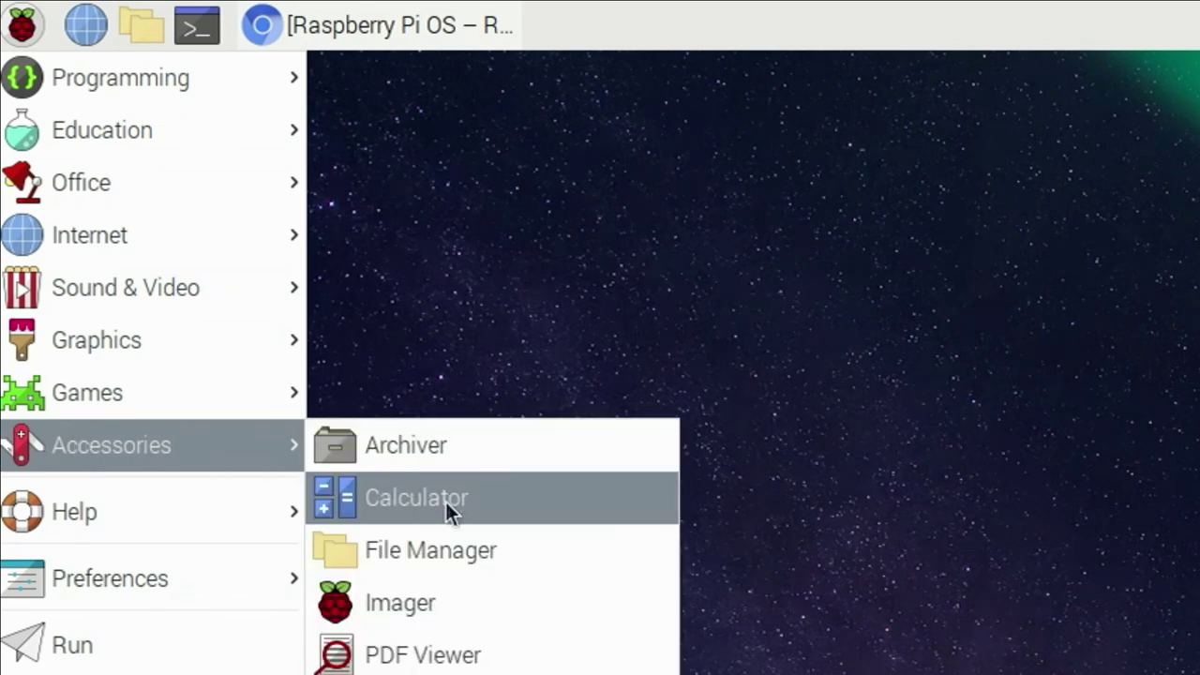
left_click(467, 612)
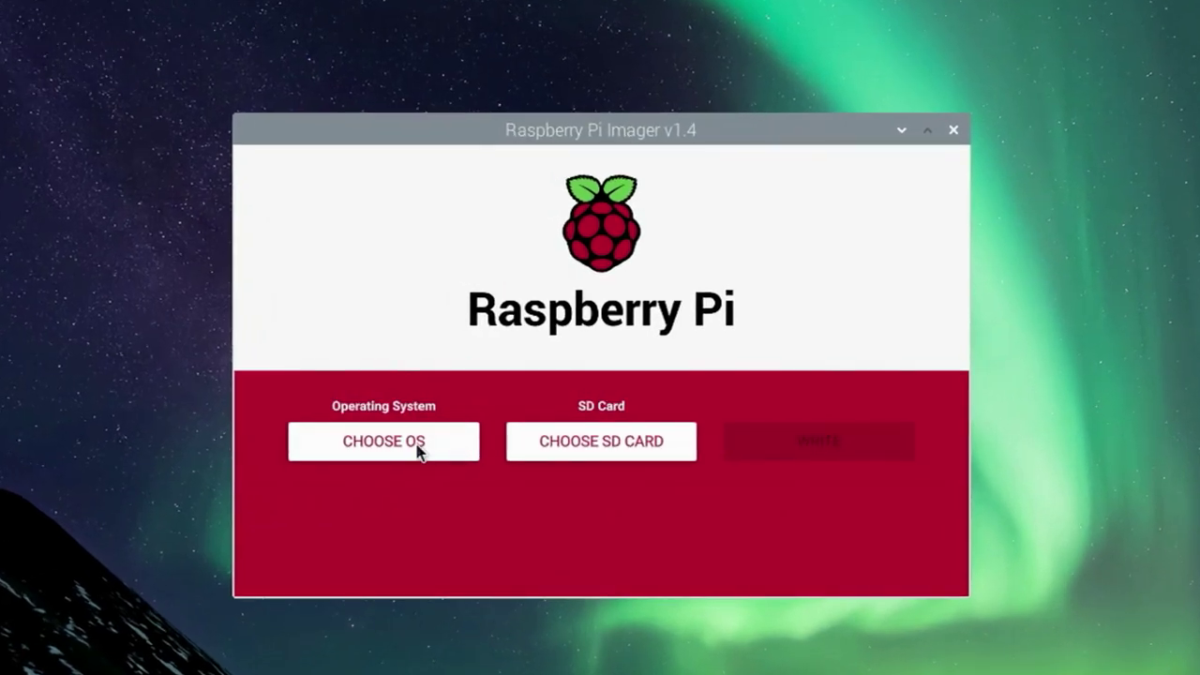
left_click(418, 451)
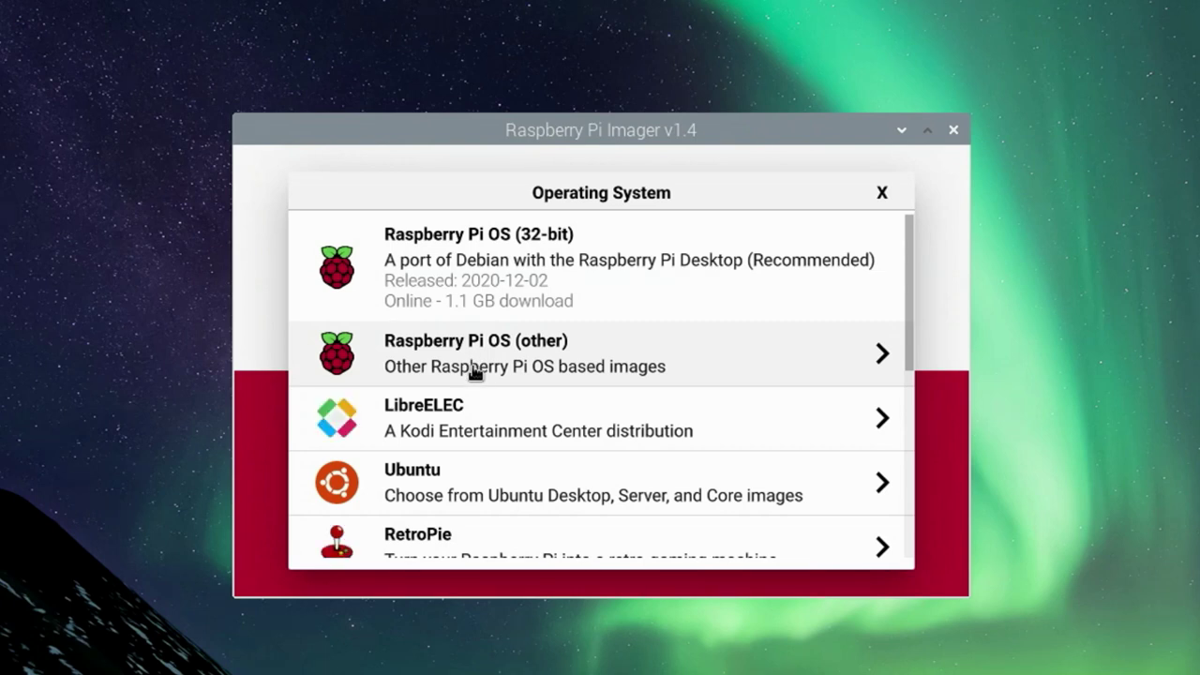
left_click(474, 373)
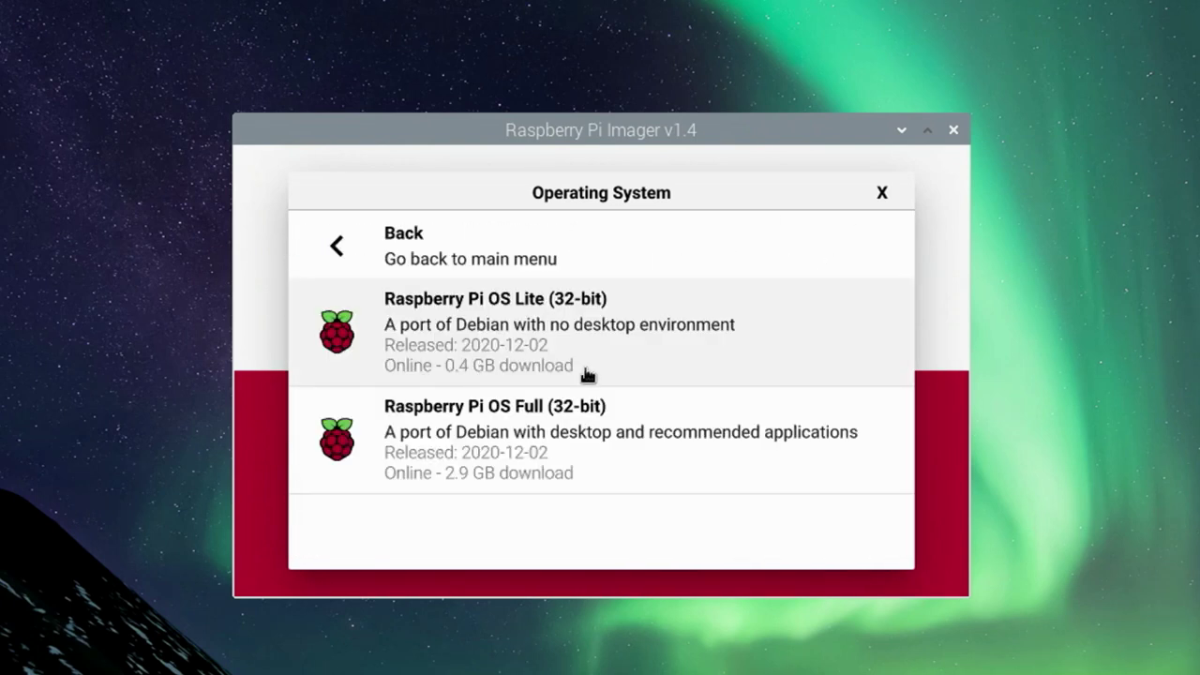
left_click(343, 250)
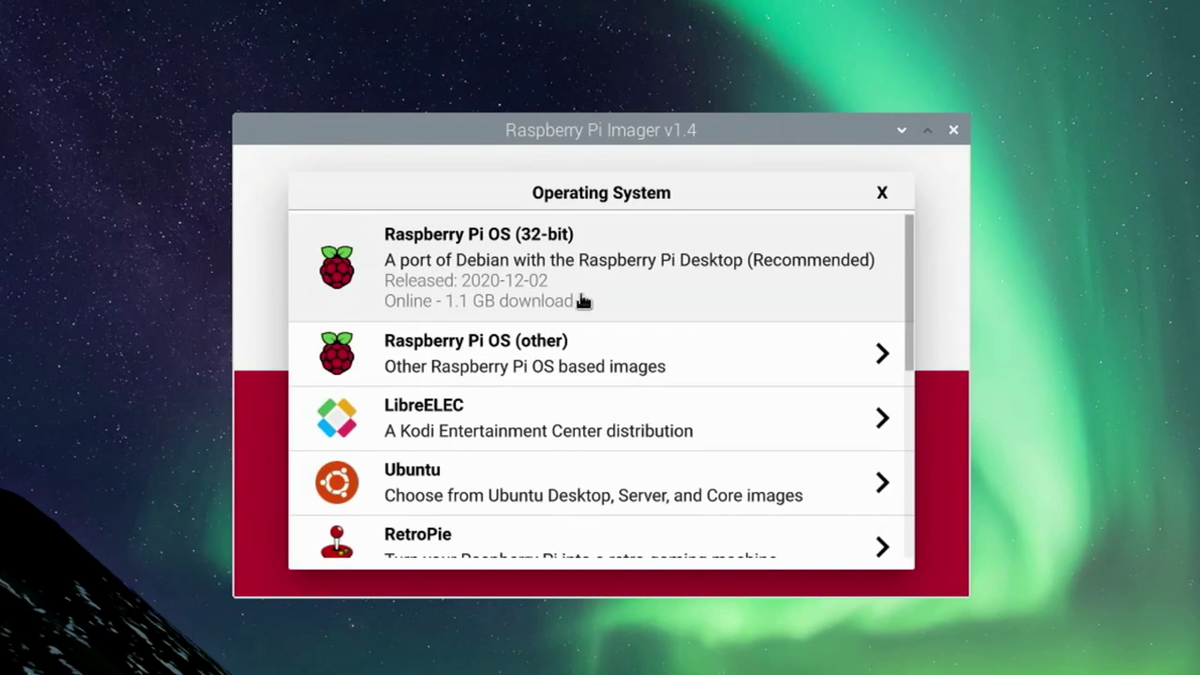
Look through the available RetroPie images
scroll(581, 302, "down", 5)
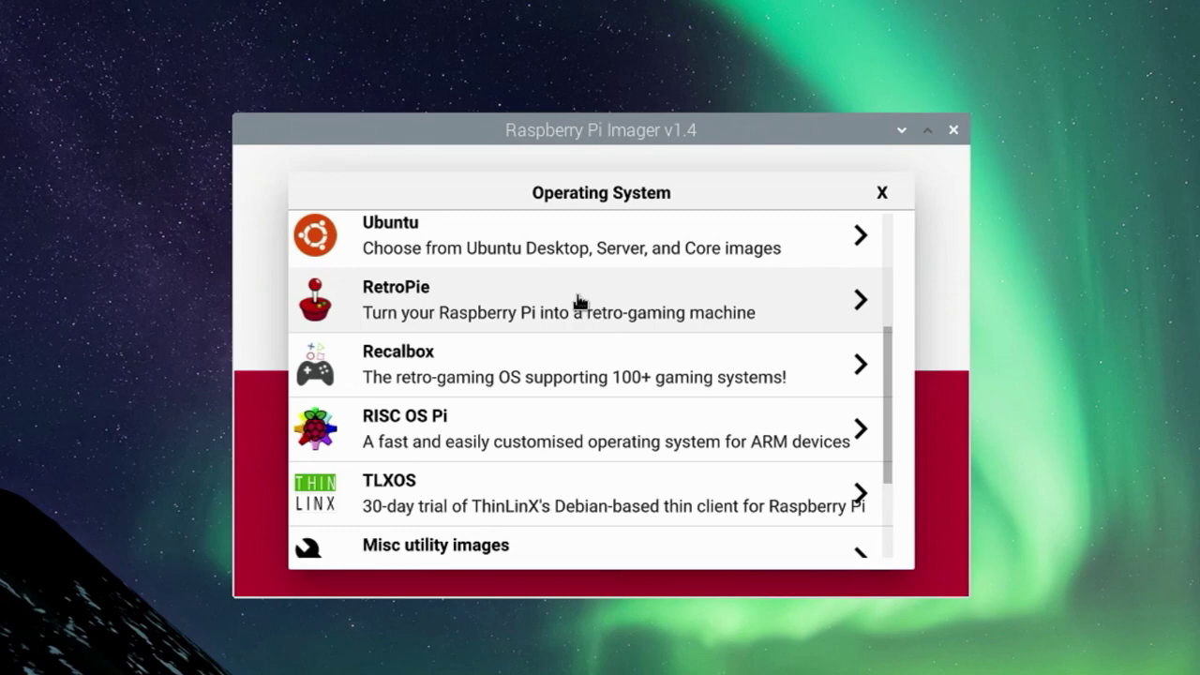
left_click(576, 303)
scroll(559, 348, "down", 1)
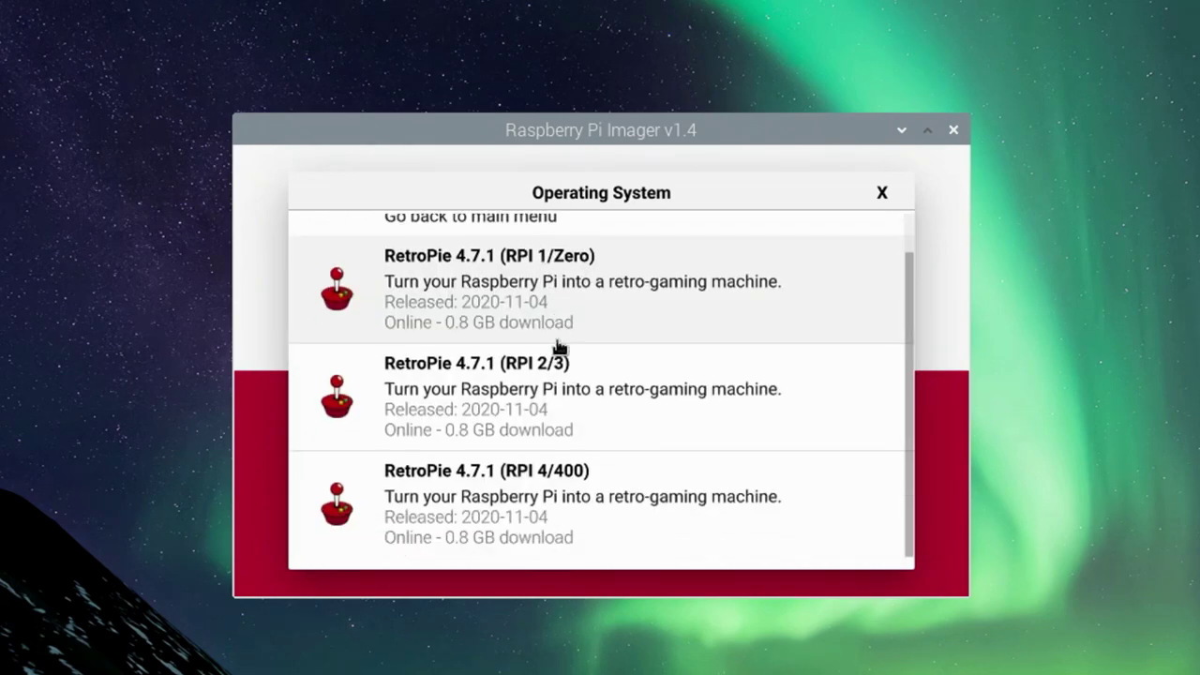
scroll(554, 347, "up", 1)
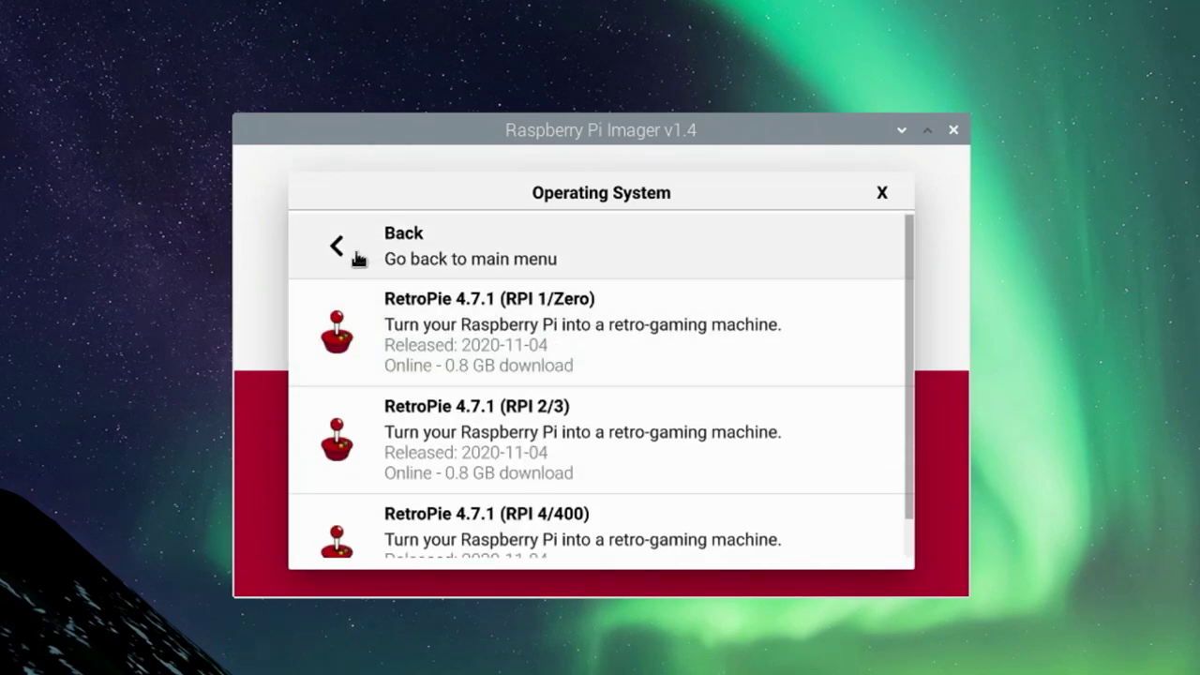
left_click(337, 246)
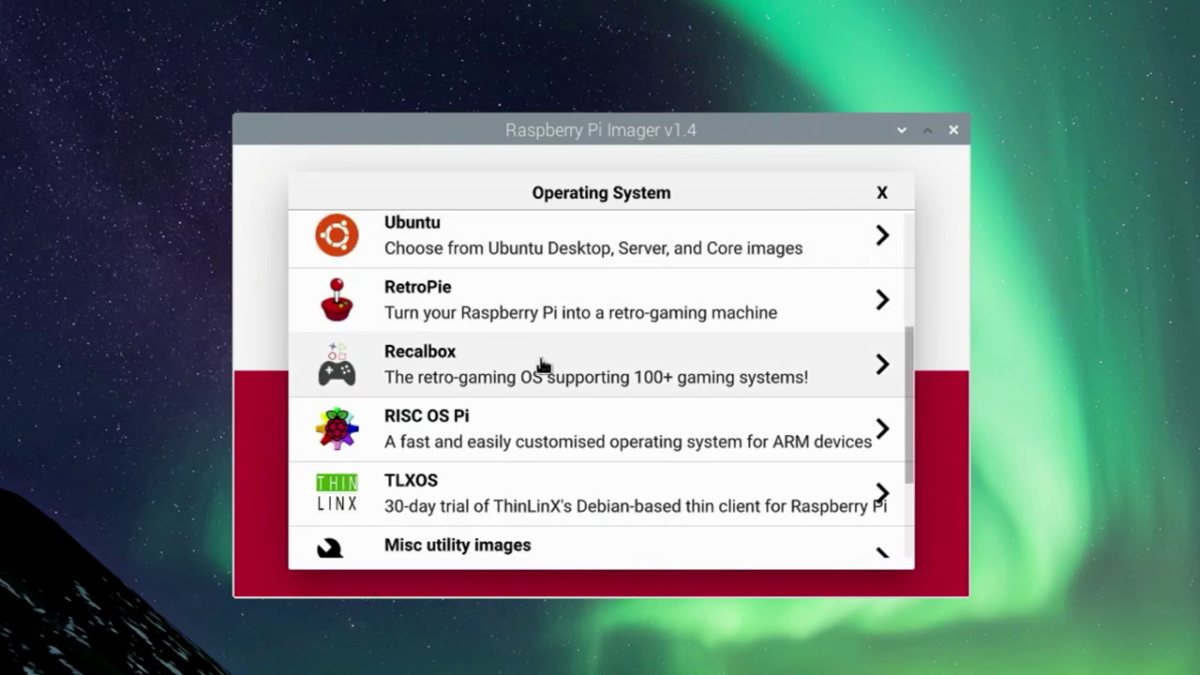
Check the RISC OS Pi versions, then select Raspberry Pi OS (32-bit)
scroll(535, 370, "down", 3)
left_click(482, 290)
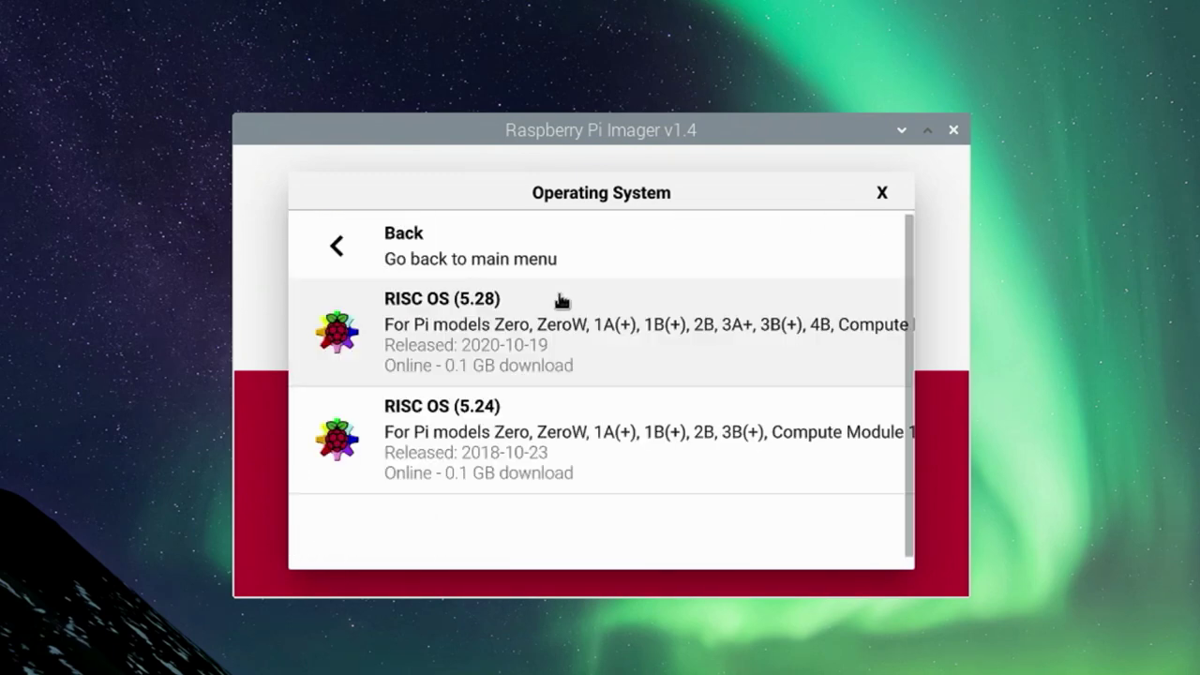
left_click(339, 247)
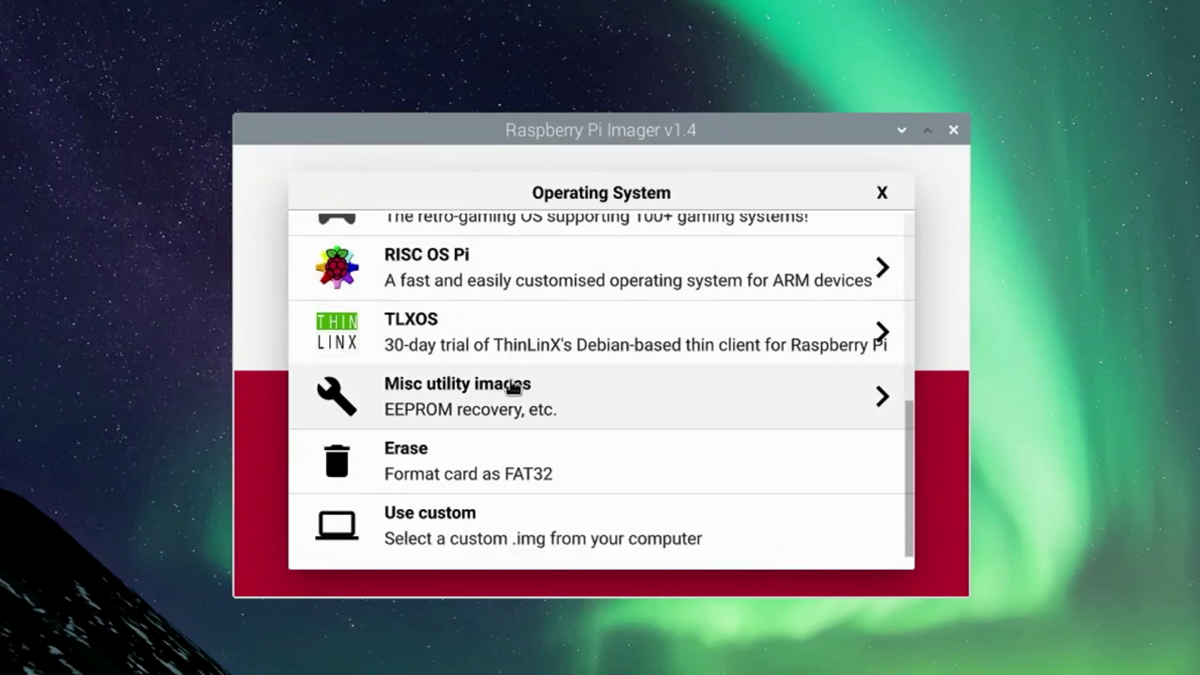
scroll(511, 387, "up", 5)
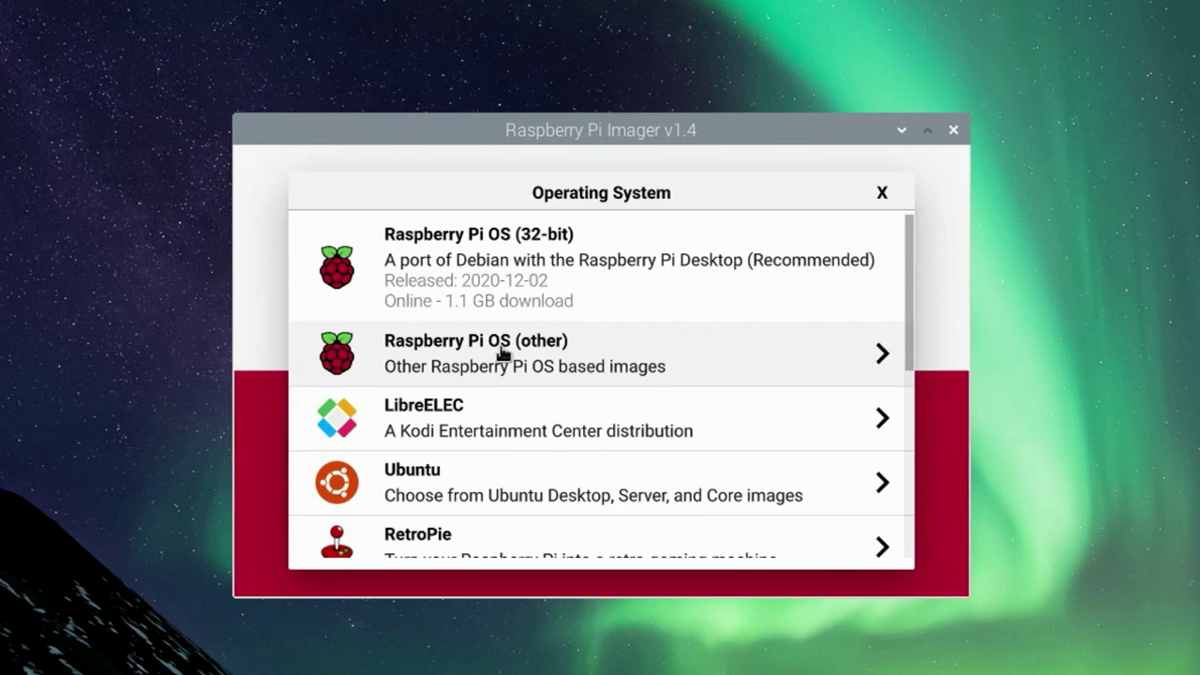
left_click(500, 284)
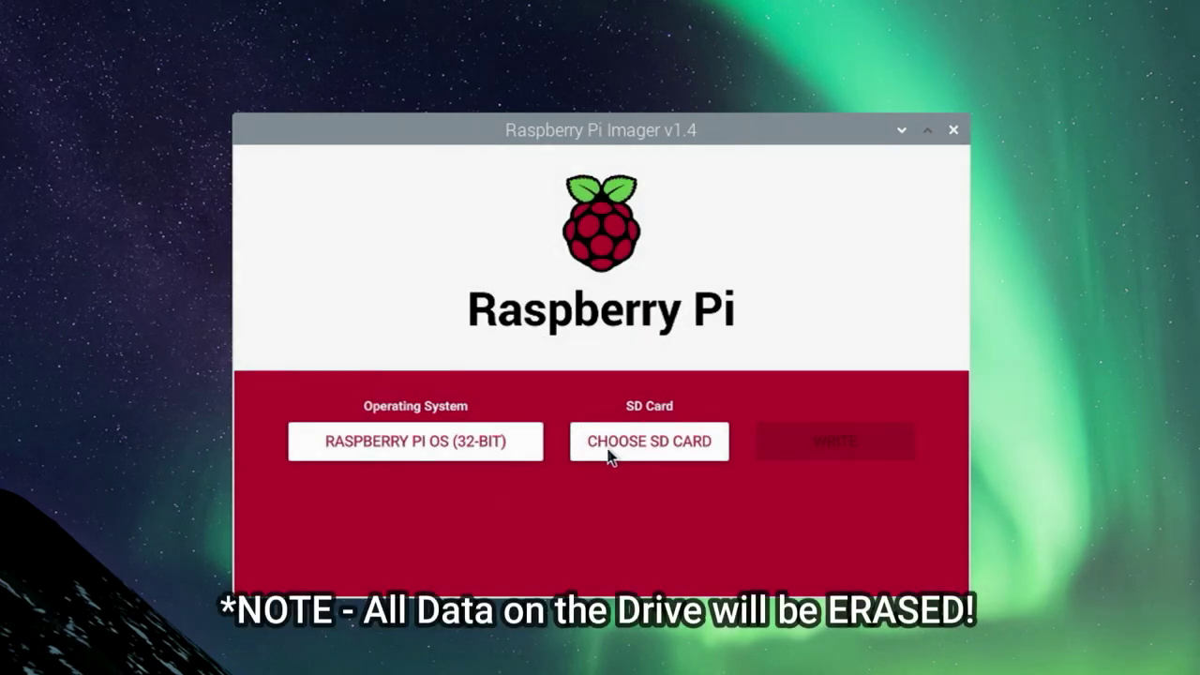
Write Raspberry Pi OS (32-bit) to the 240.1 GB Kingston drive, then log out via the Raspberry menu
left_click(654, 456)
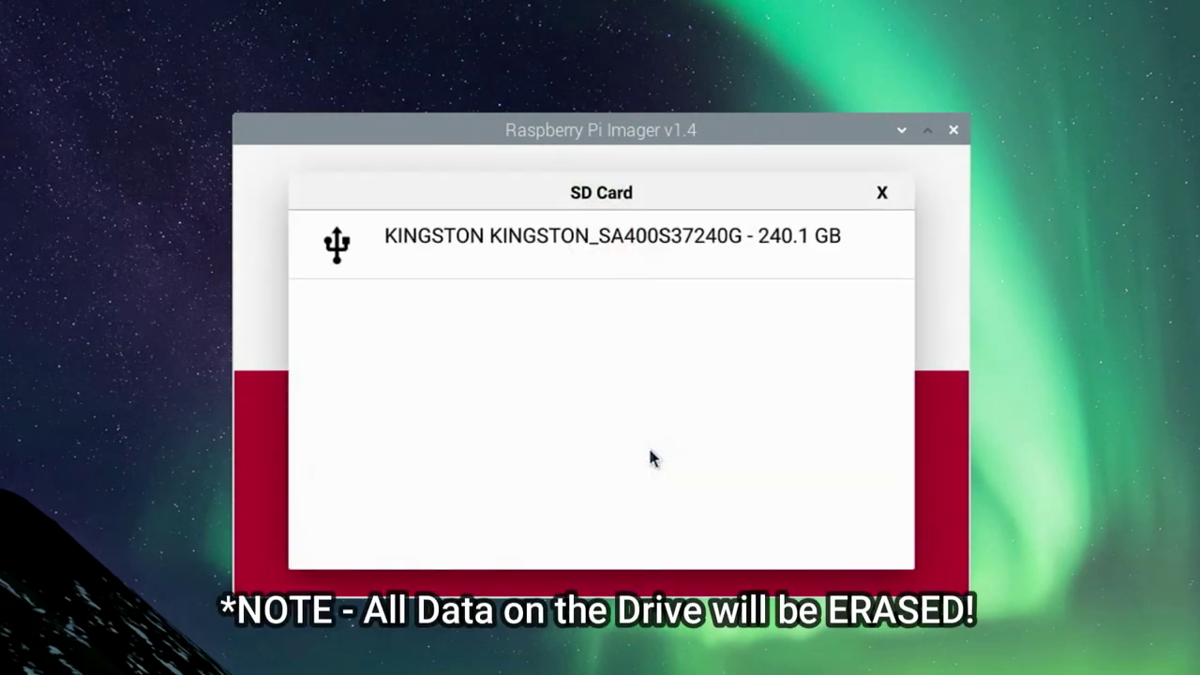
left_click(564, 255)
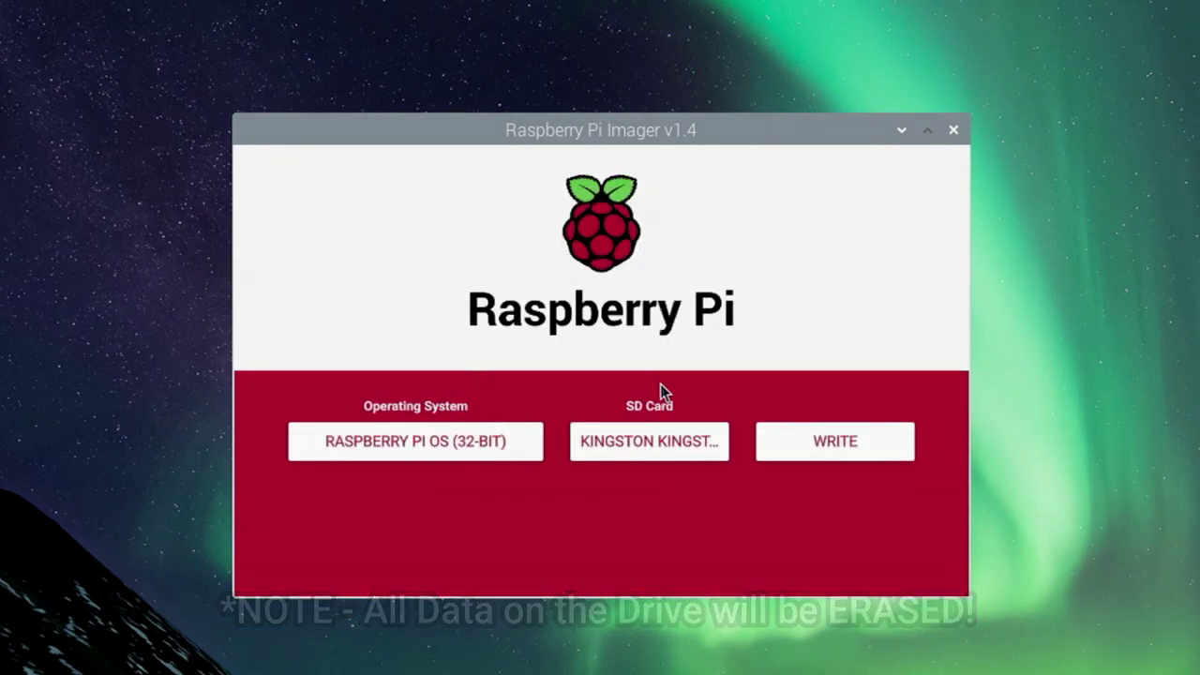
left_click(829, 450)
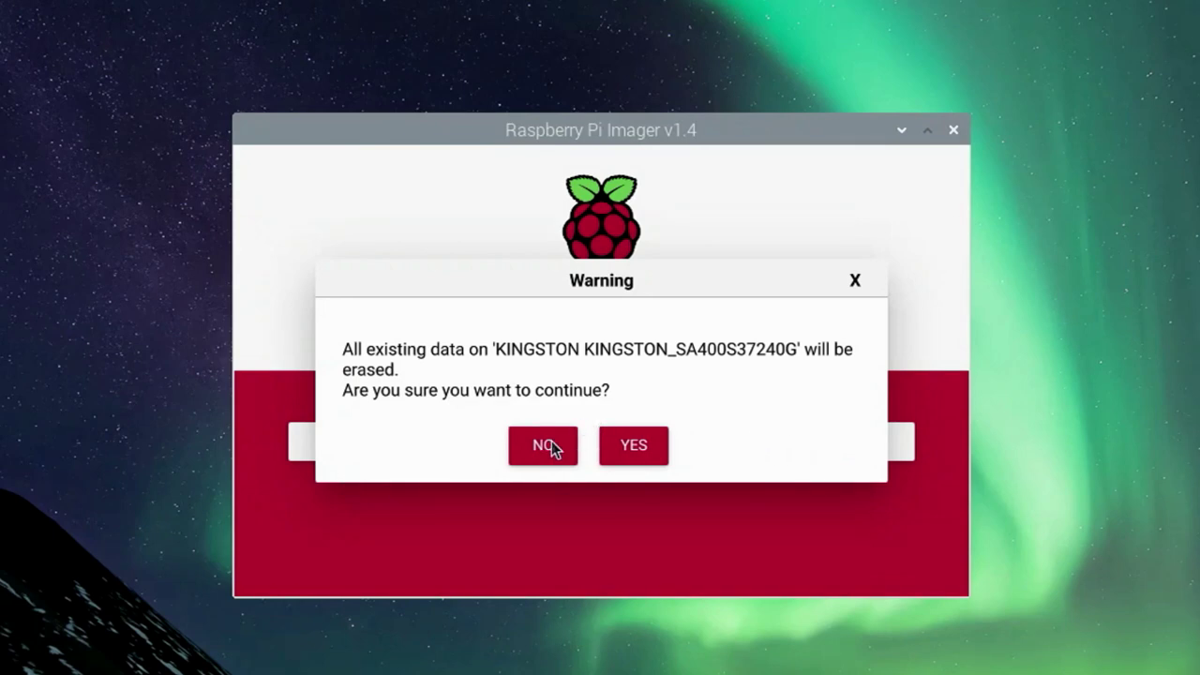
left_click(647, 448)
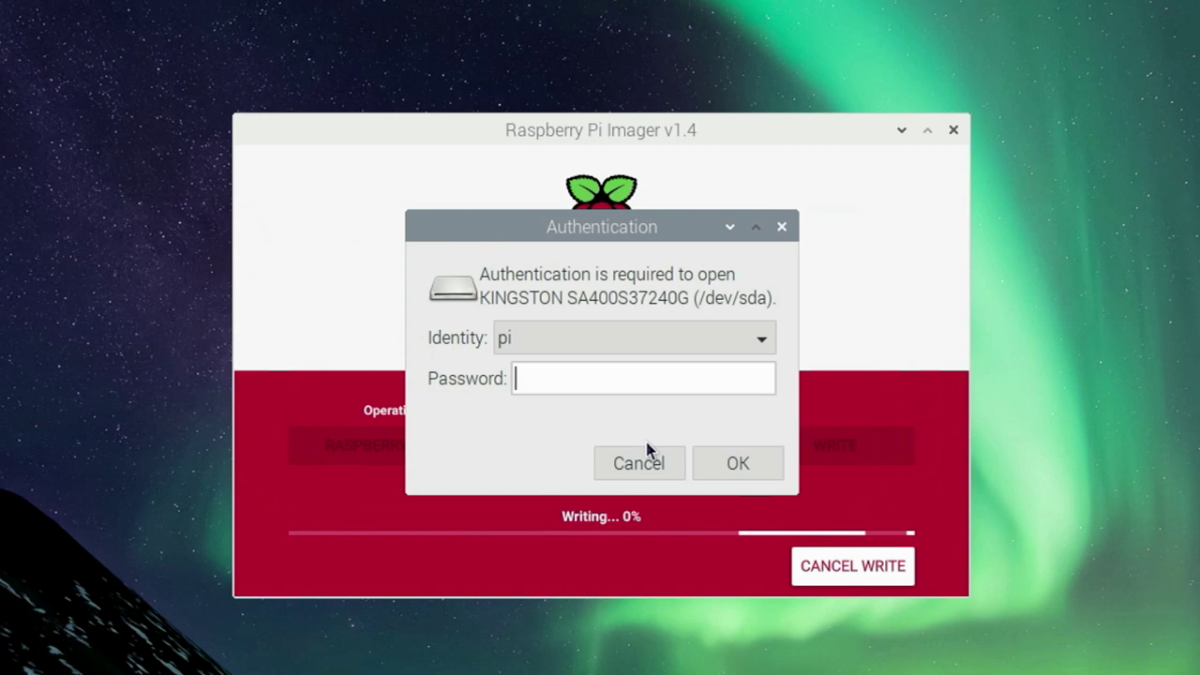
left_click(706, 455)
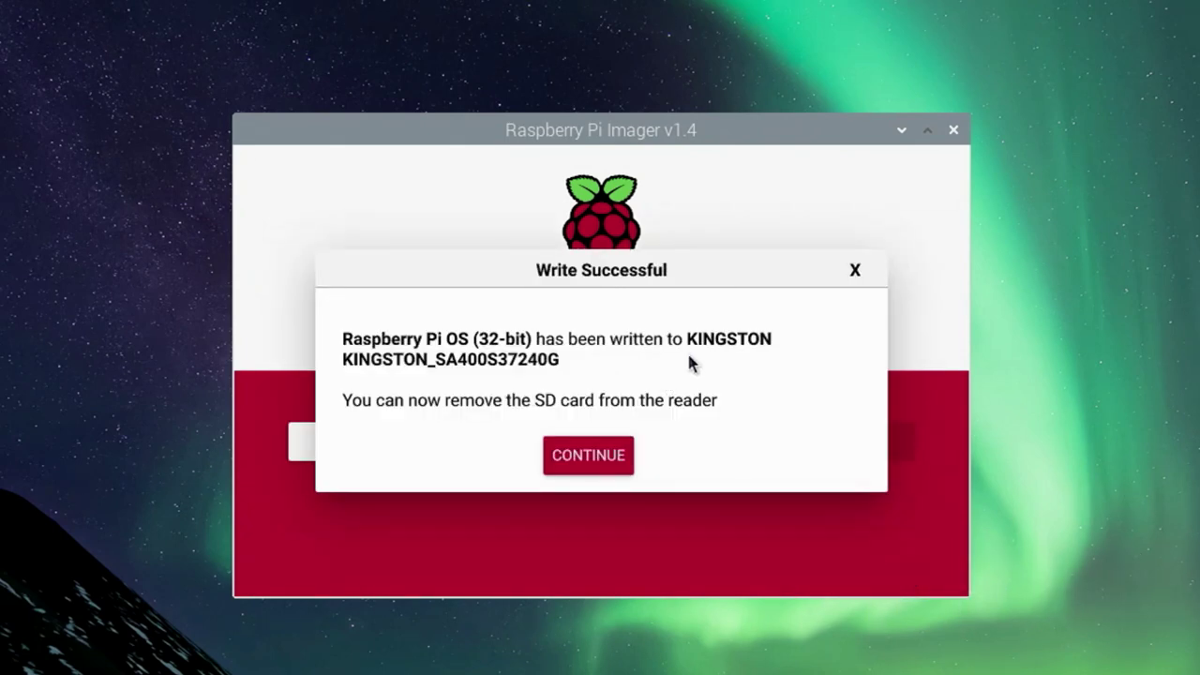
left_click(594, 457)
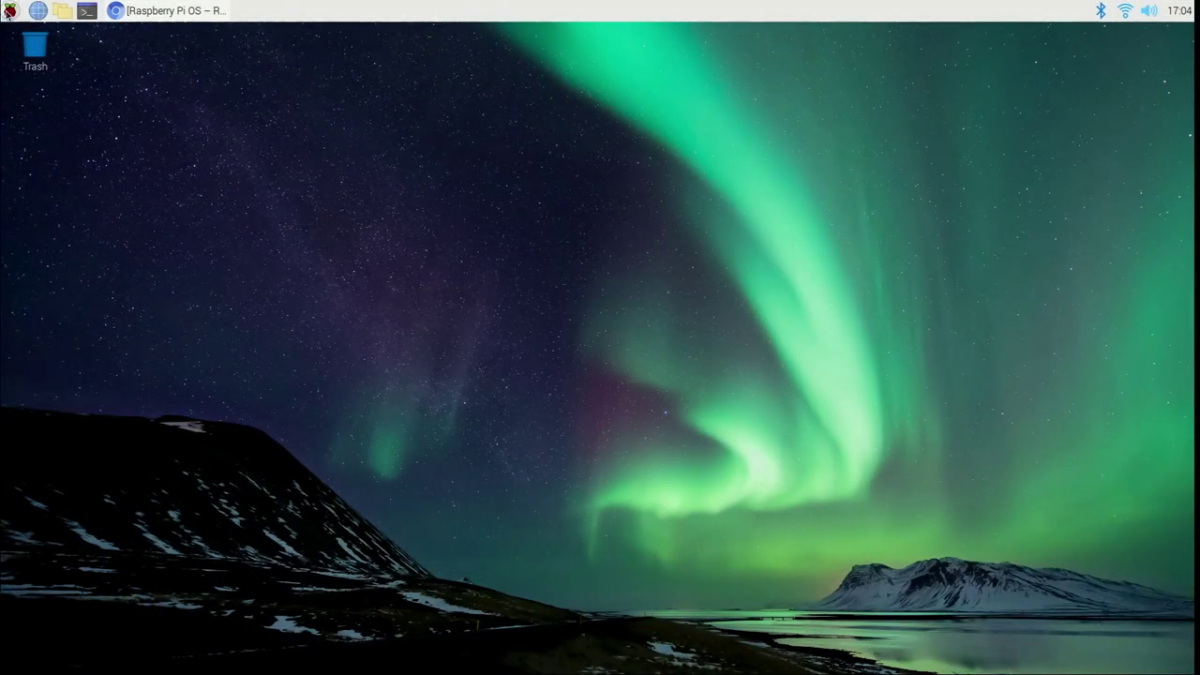
left_click(9, 11)
left_click(33, 309)
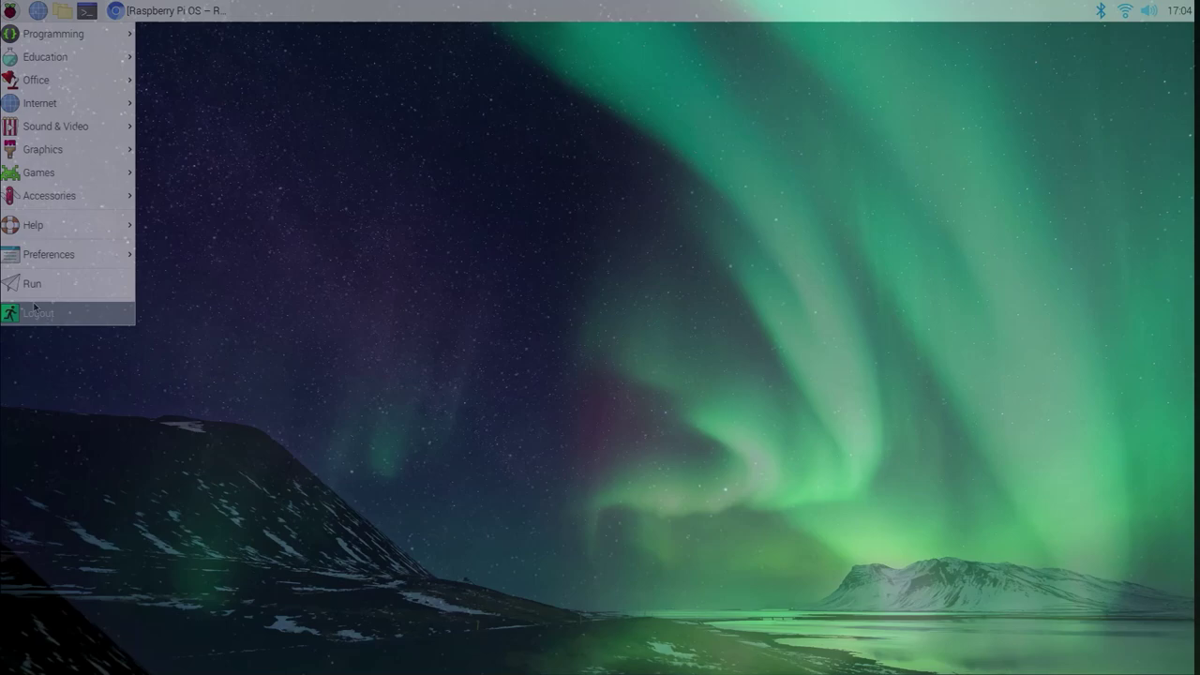